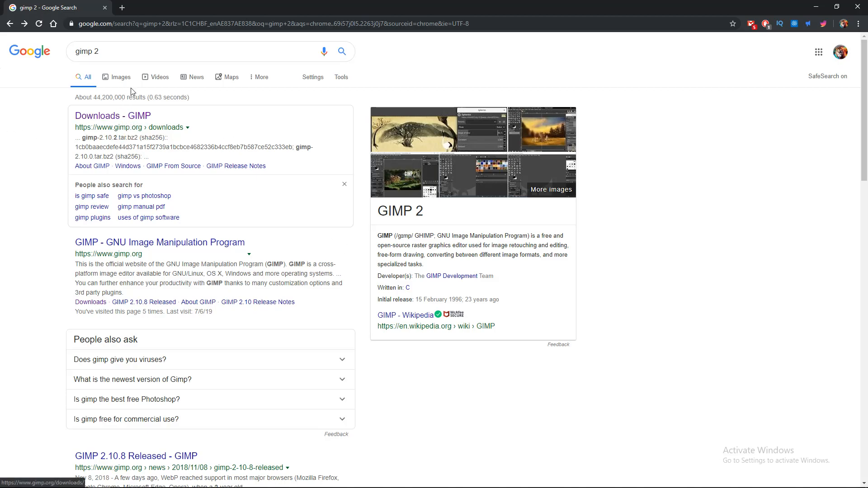
Step: Open the GIMP Downloads page from the search results, review the Windows downloads, and close the browser to return to GIMP
left_click(136, 115)
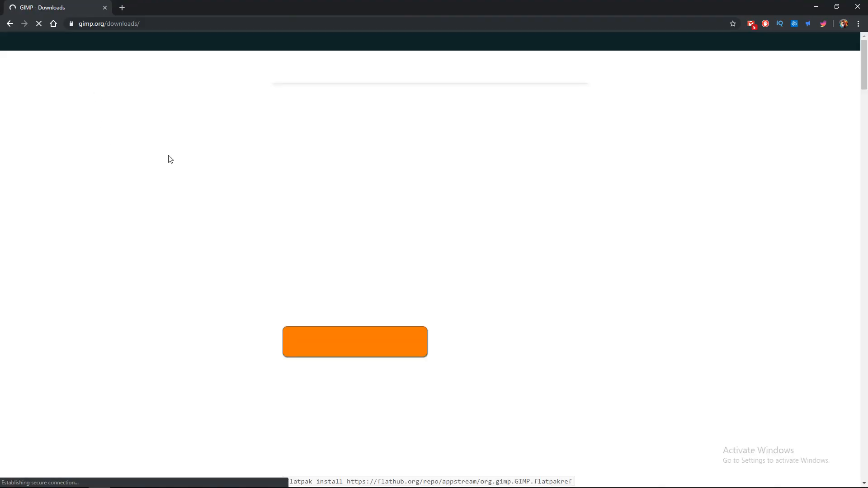
scroll(137, 108, "down", 1)
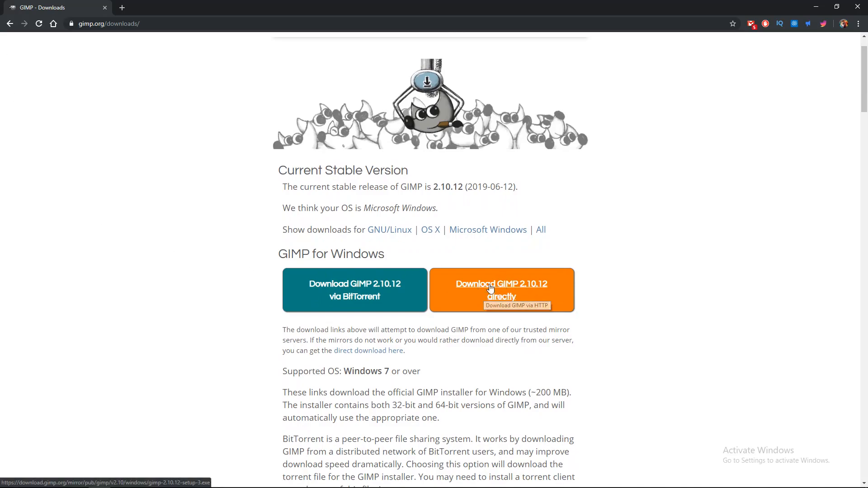
scroll(339, 293, "down", 14)
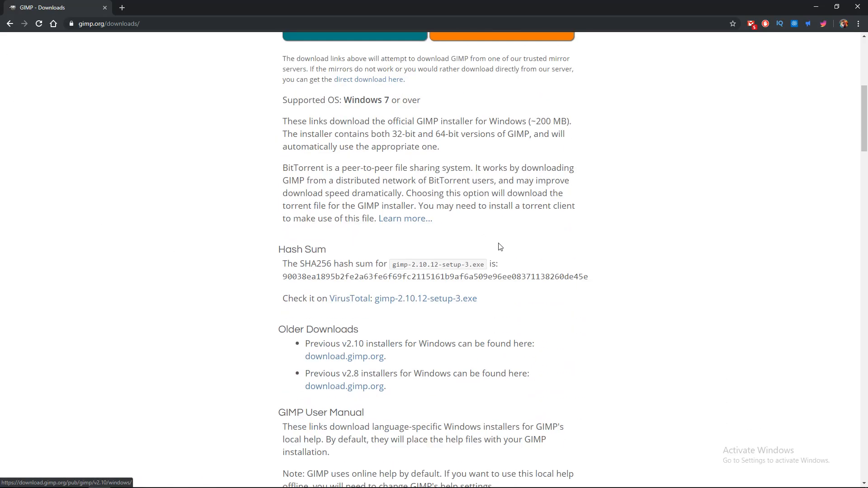
scroll(355, 293, "down", 3)
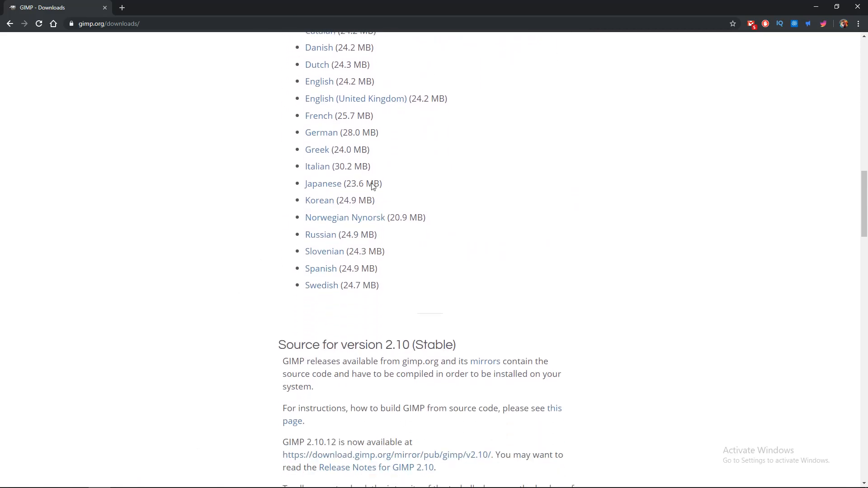
scroll(367, 196, "up", 4)
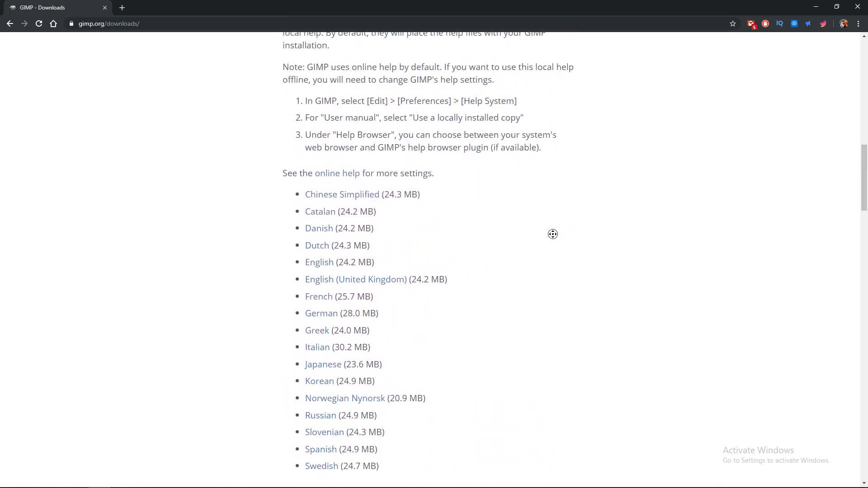
scroll(548, 233, "up", 15)
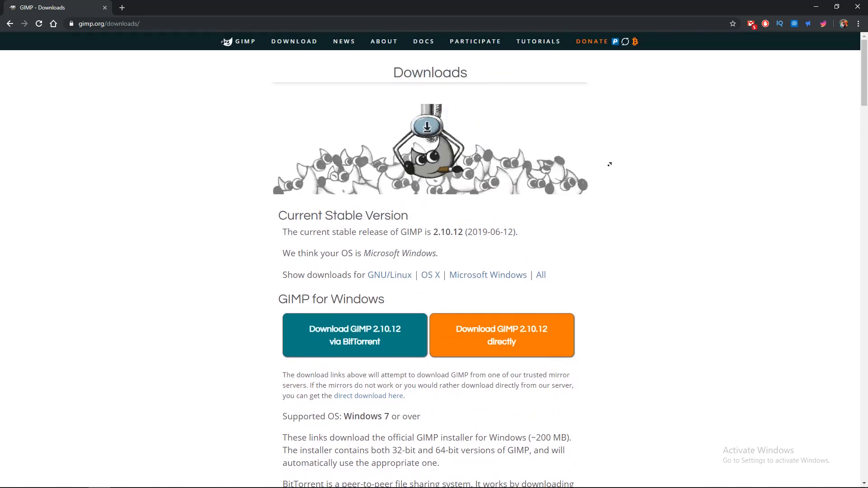
left_click(858, 6)
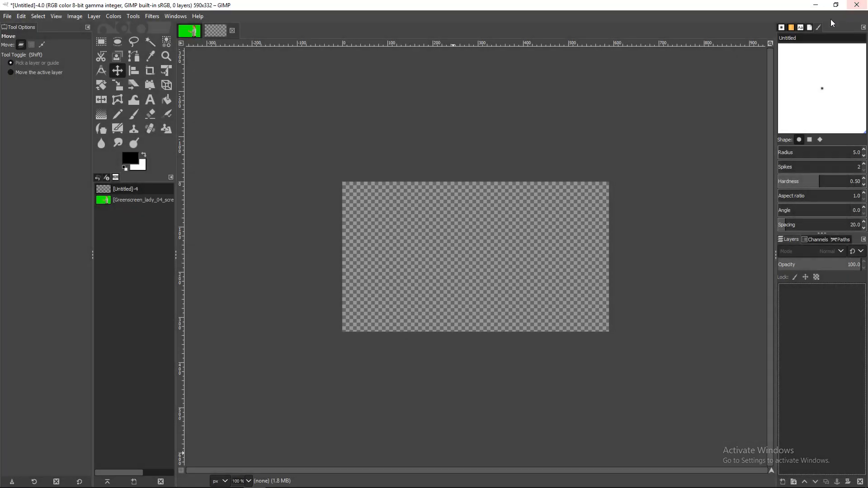
Step: Close the Greenscreen_lady_04_screenshot image and discard its changes
left_click(198, 33)
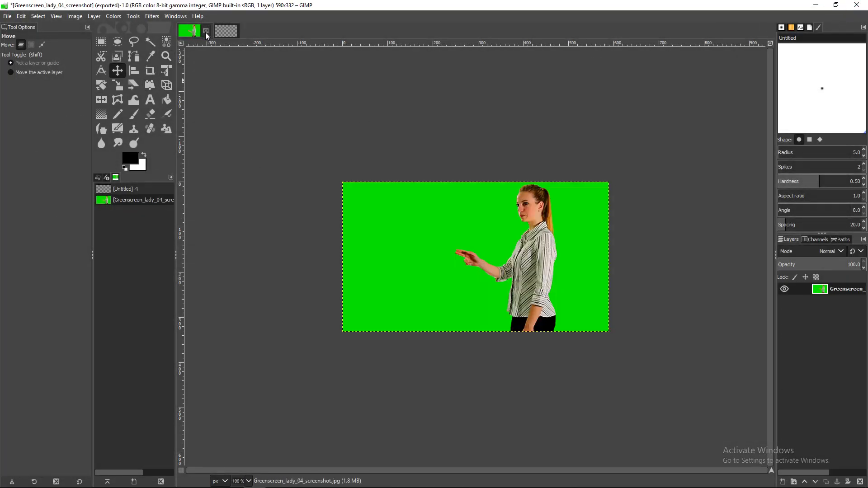
left_click(208, 32)
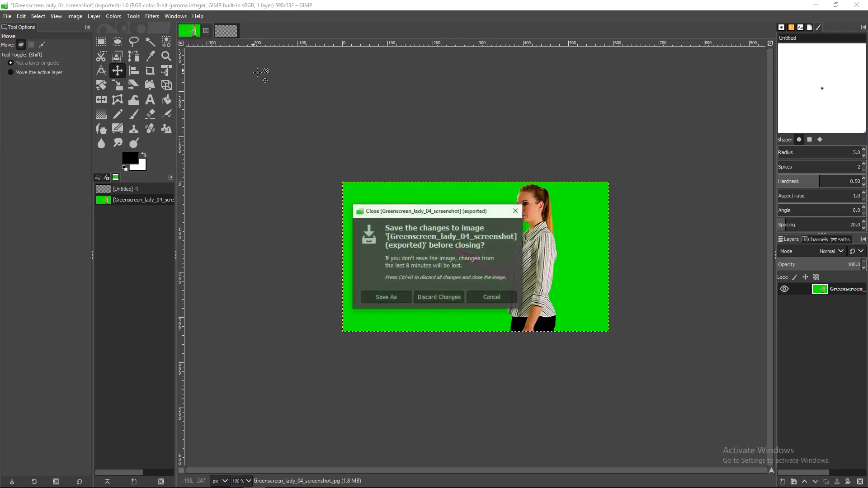
left_click(438, 297)
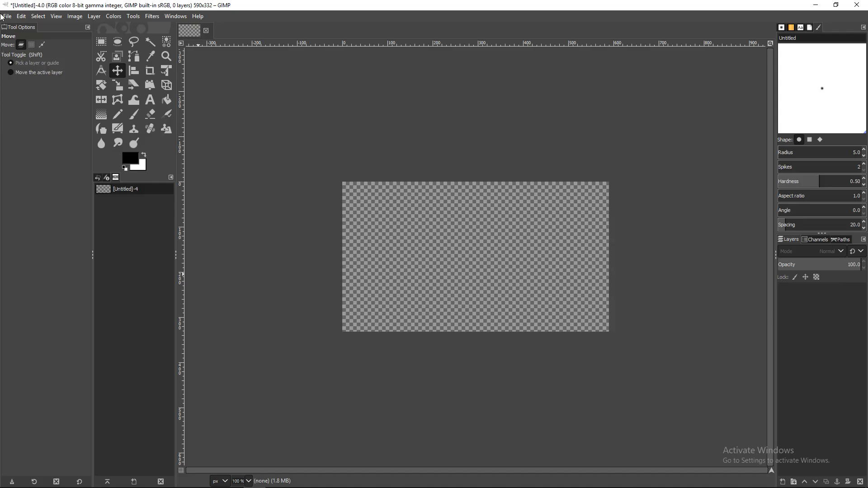
Step: Create a new 590 × 332 px image and delete its Background layer
left_click(6, 17)
left_click(26, 31)
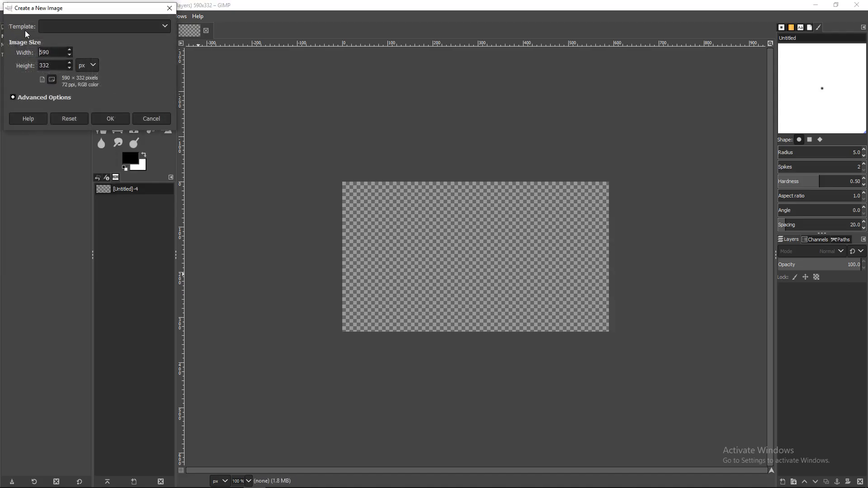
left_click(93, 118)
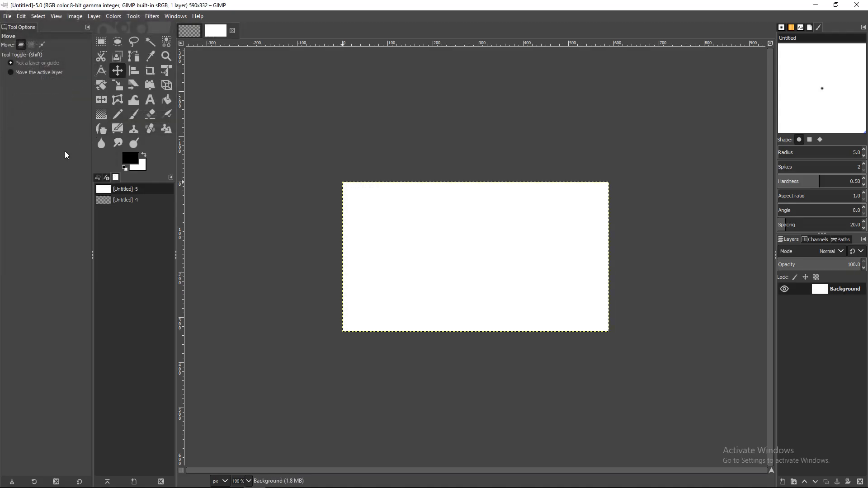
right_click(844, 289)
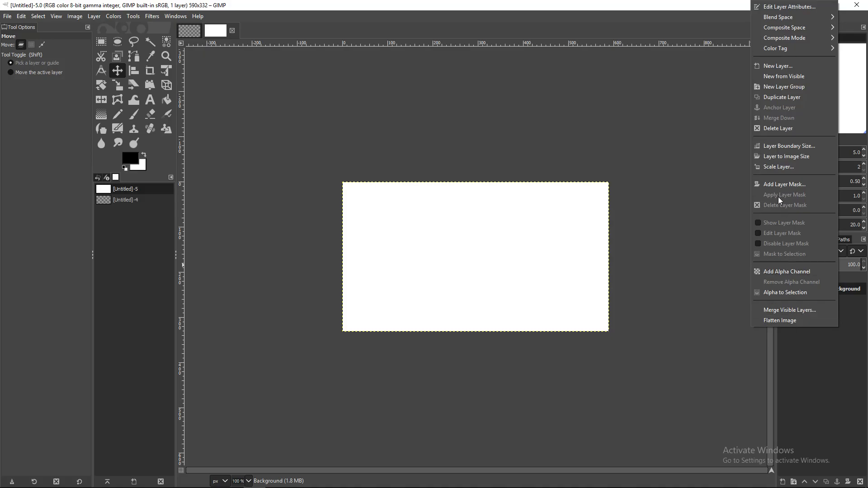
left_click(775, 129)
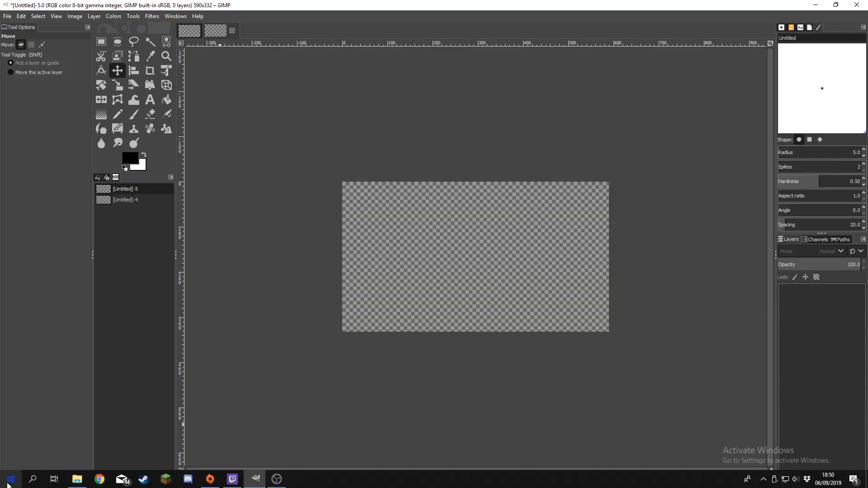
Step: Add Greenscreen_lady_04_screenshot from the Downloads folder in File Explorer to the empty image as a layer
left_click(77, 482)
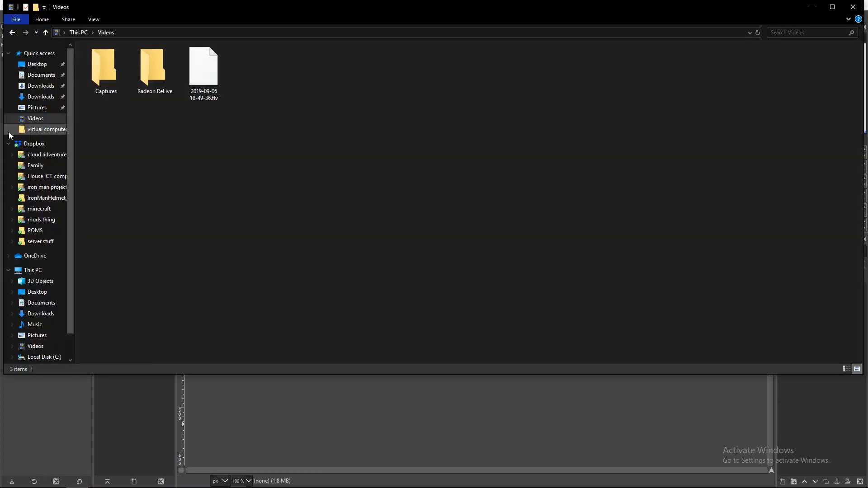
left_click(32, 107)
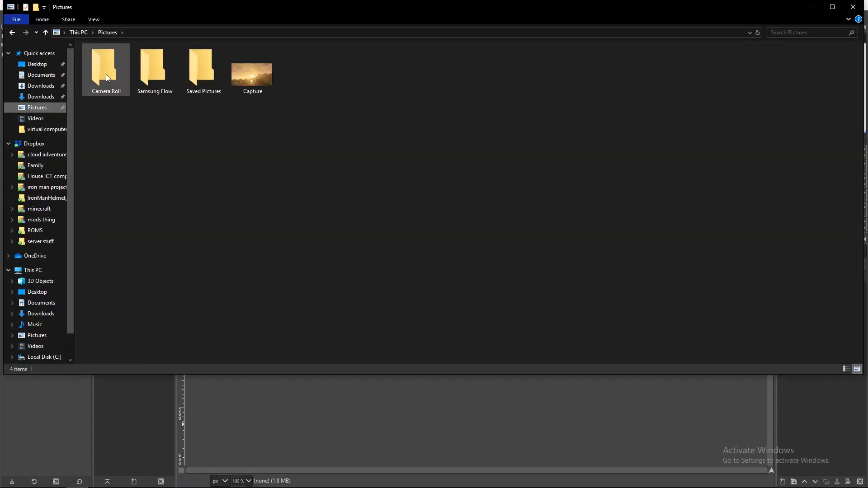
left_click(36, 86)
left_click(36, 108)
left_click(39, 97)
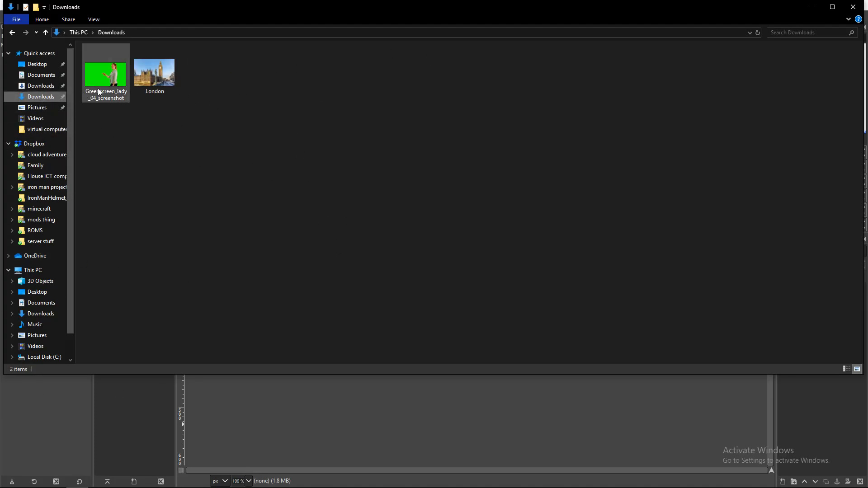
left_click_drag(93, 94, 294, 406)
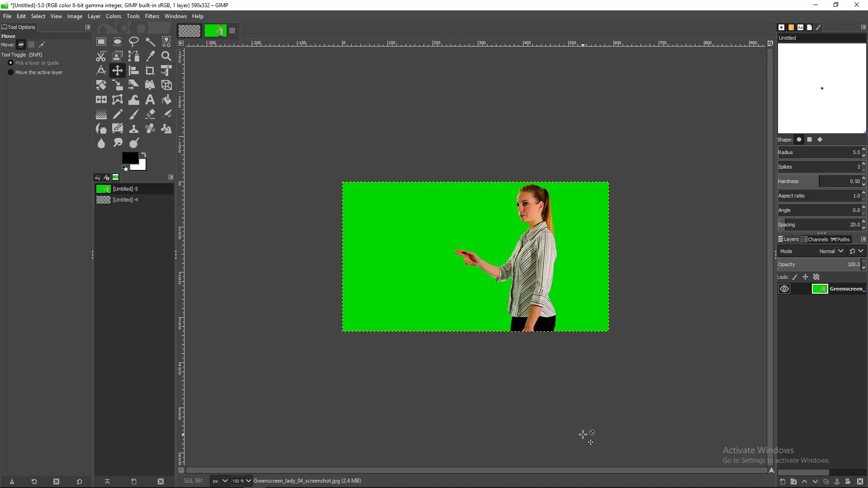
Step: Try erasing the green background in the image's upper-left corner with the Eraser at size 10, then at size 265
left_click(149, 114)
left_click_drag(414, 194, 346, 224)
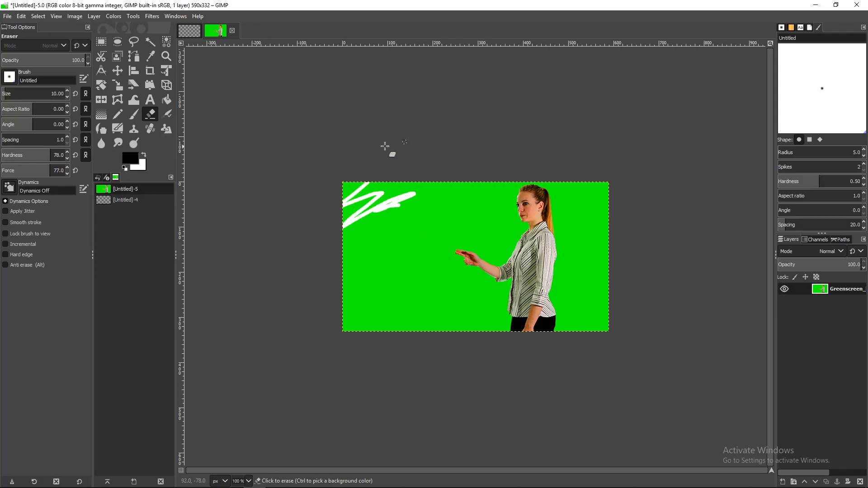
left_click_drag(29, 92, 30, 96)
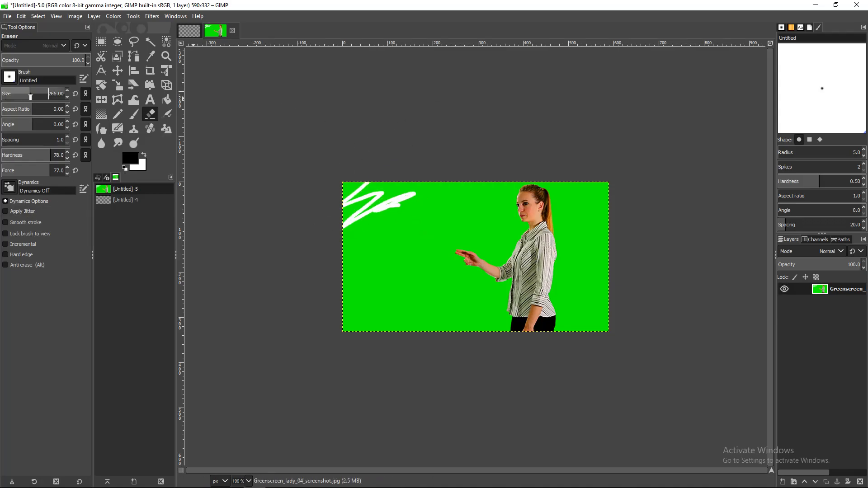
left_click(372, 178)
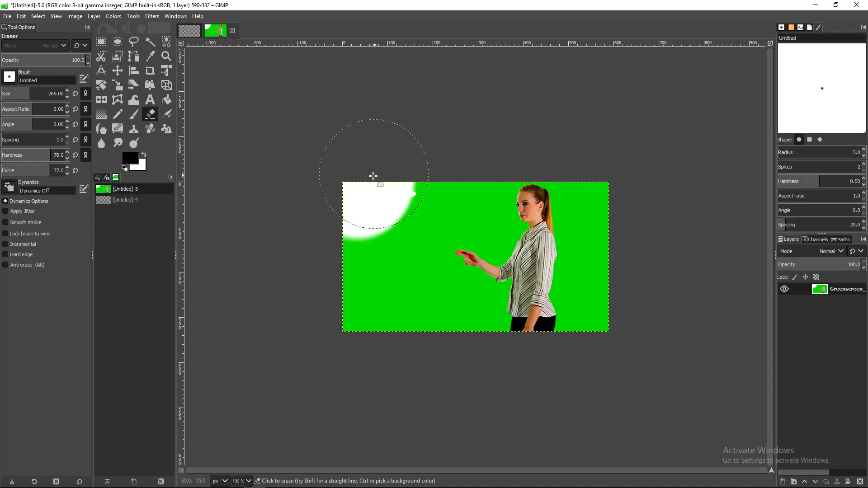
left_click(362, 199)
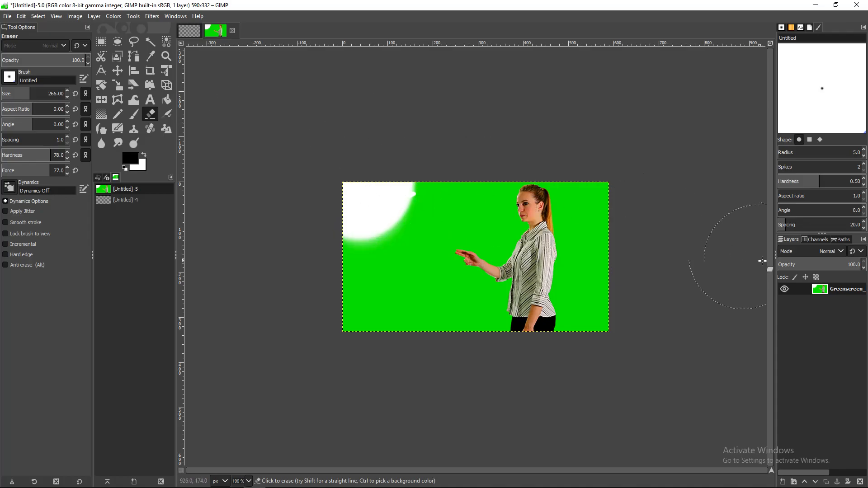
Step: Add an alpha channel to the green-screen layer and erase its upper-left corner to transparency with the Eraser at size 74
right_click(831, 291)
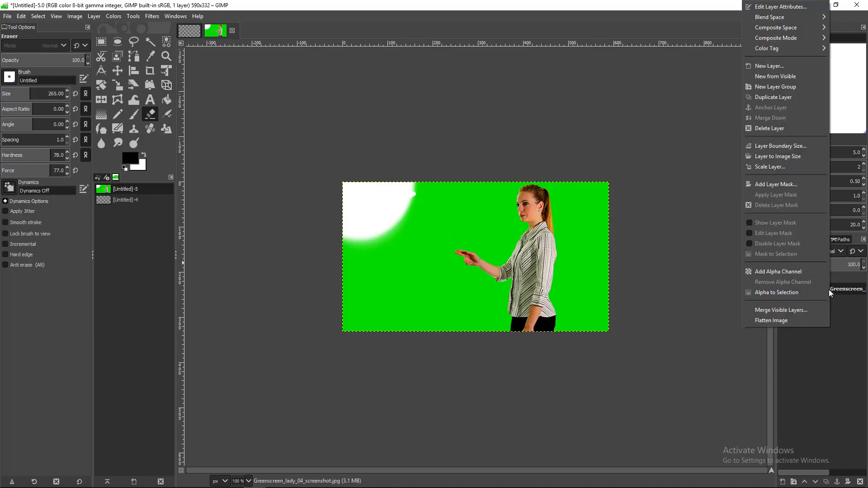
left_click(802, 276)
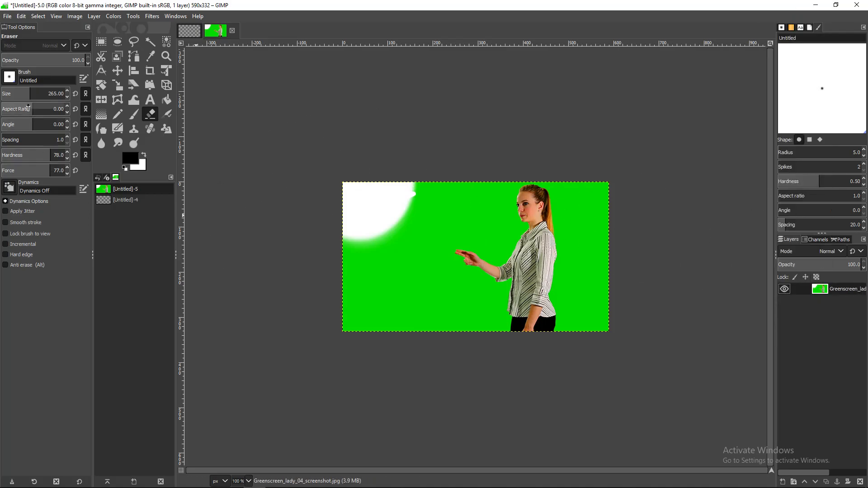
left_click_drag(5, 101, 861, 101)
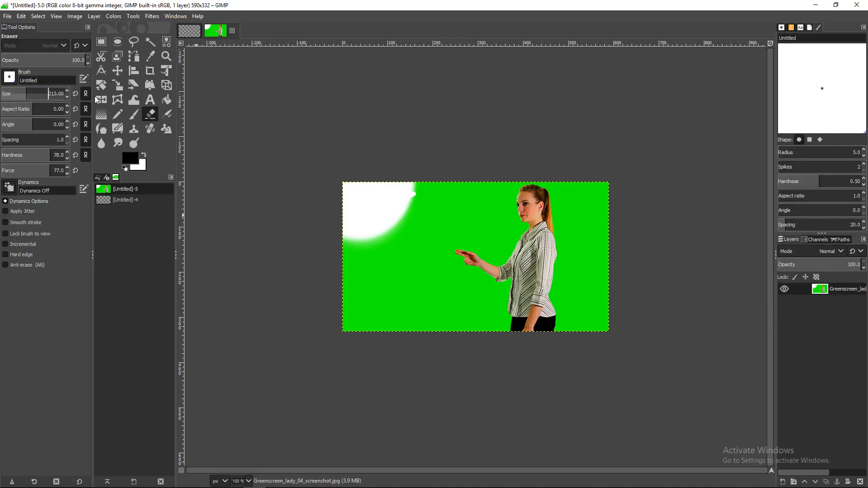
left_click_drag(4, 96, 8, 97)
mouse_move(367, 189)
left_mouse_down()
mouse_move(327, 170)
mouse_move(396, 142)
mouse_move(395, 158)
mouse_move(322, 212)
mouse_move(373, 195)
mouse_move(373, 209)
mouse_move(345, 236)
mouse_move(364, 211)
left_mouse_up()
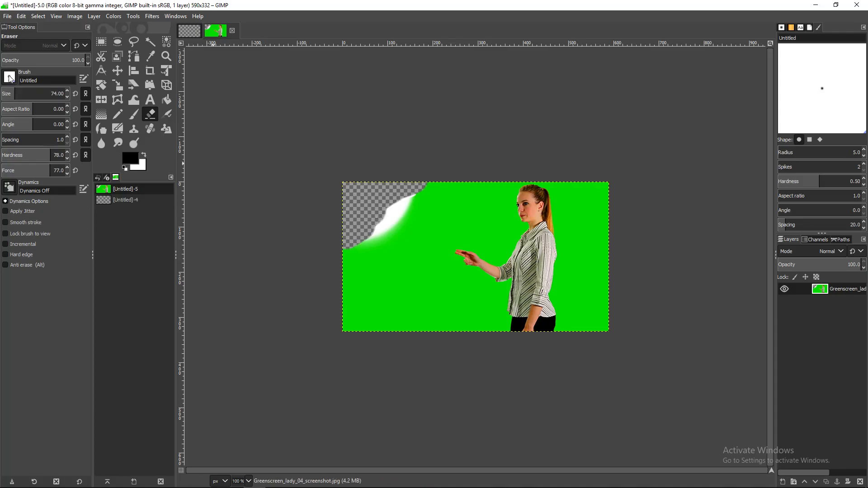
Step: Select the green background around the woman with Fuzzy Select and delete it
left_click(150, 42)
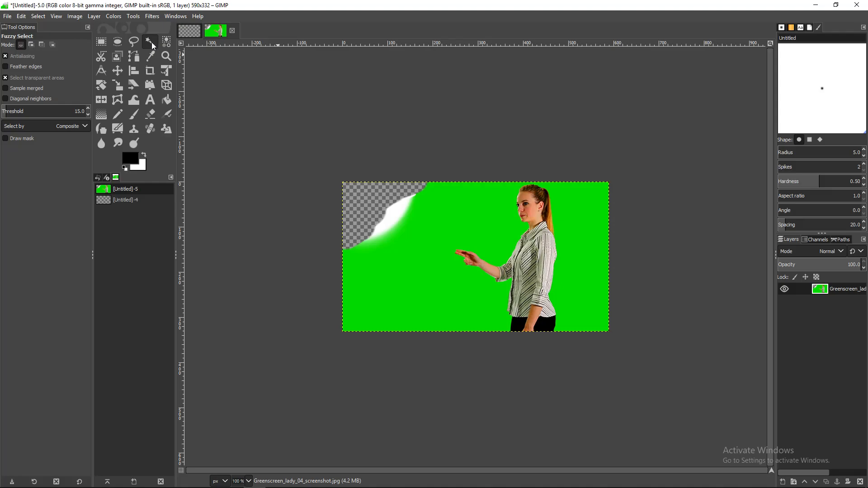
left_click(421, 225)
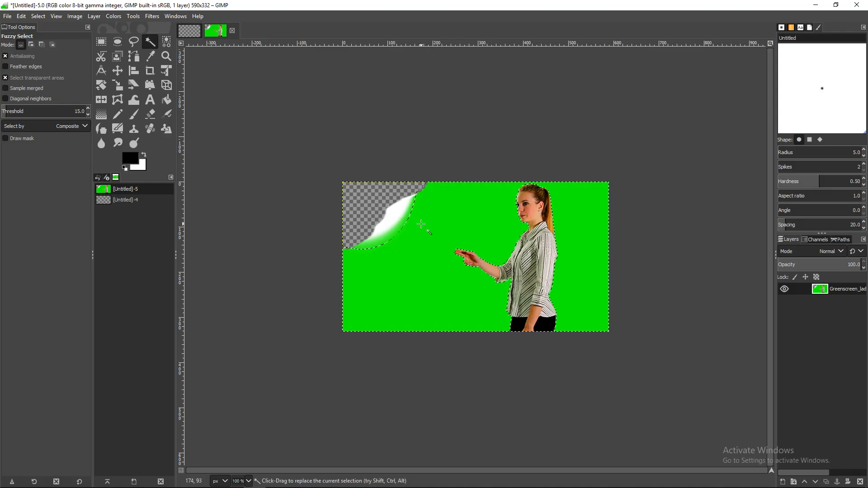
key("Delete")
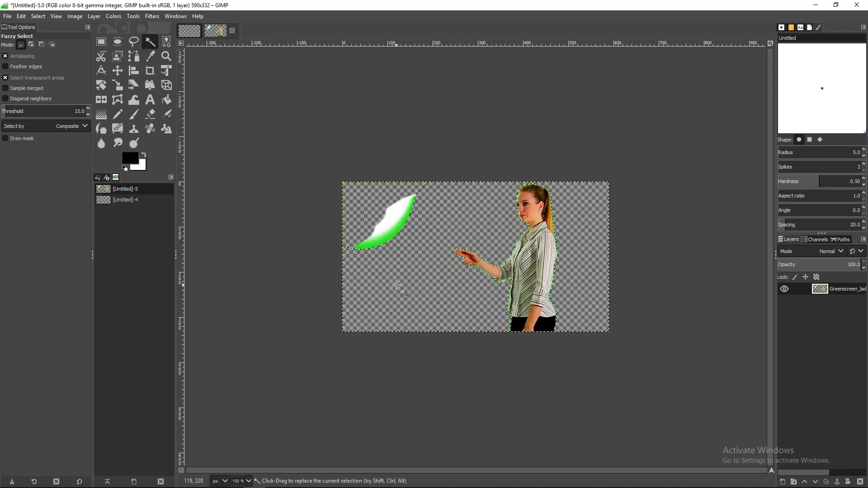
Step: Remove the leftover white and green patch in the image's upper-left area using Fuzzy Select deletion and the Eraser
left_click_drag(388, 236, 392, 215)
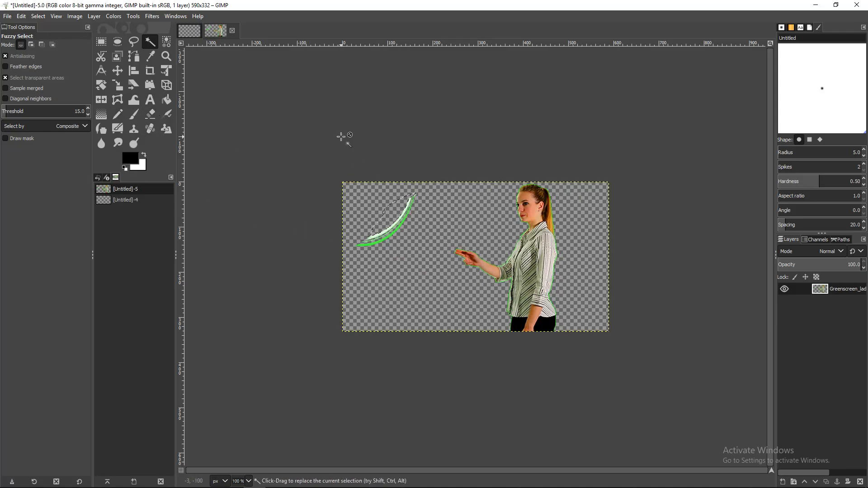
key("ctrl+shift+a")
left_click(149, 114)
left_click_drag(415, 197, 391, 233)
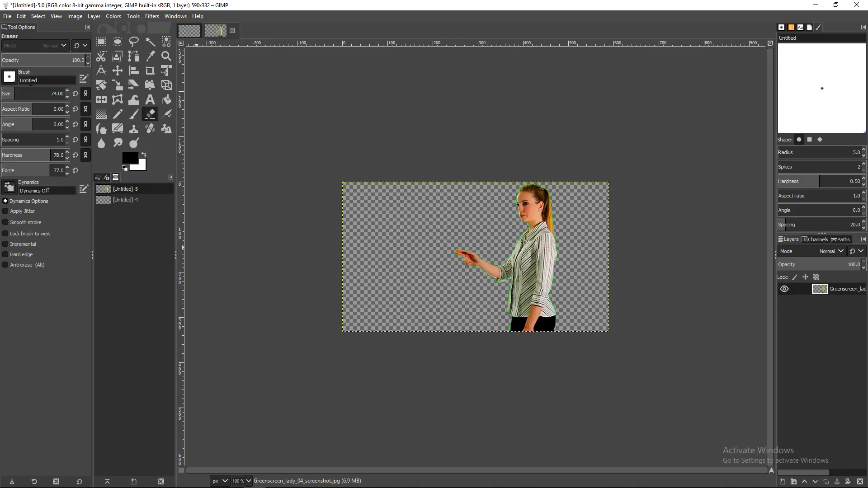
Step: Set the Eraser size to 9 and erase the green fringe along the woman's back, ponytail, neck and chest
left_click_drag(31, 95, 11, 95)
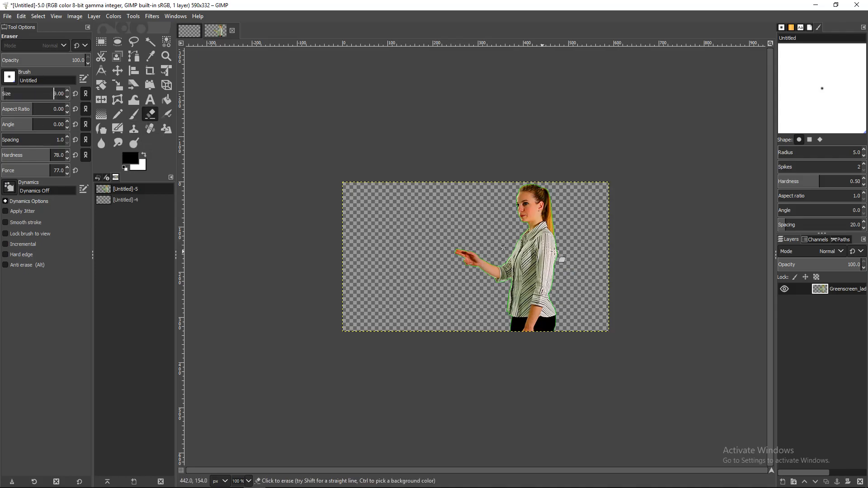
left_click(248, 481)
left_click(244, 415)
left_click_drag(362, 471, 478, 471)
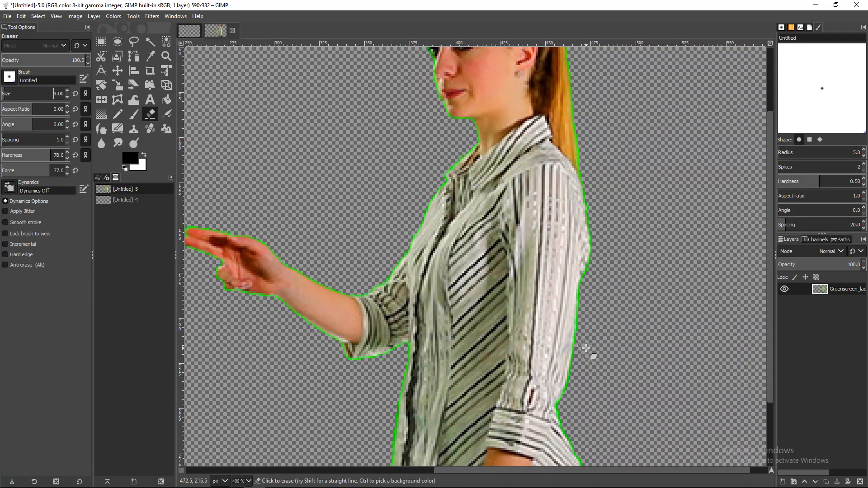
mouse_move(579, 326)
left_mouse_down()
mouse_move(597, 240)
mouse_move(578, 88)
left_mouse_up()
mouse_move(457, 122)
left_mouse_down()
mouse_move(474, 140)
mouse_move(462, 148)
mouse_move(473, 141)
mouse_move(423, 203)
mouse_move(412, 244)
left_mouse_up()
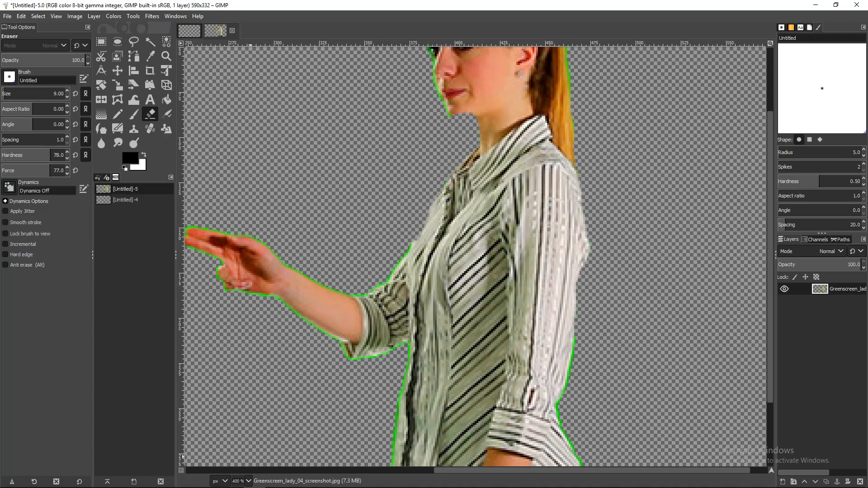
left_click(249, 481)
left_click(240, 439)
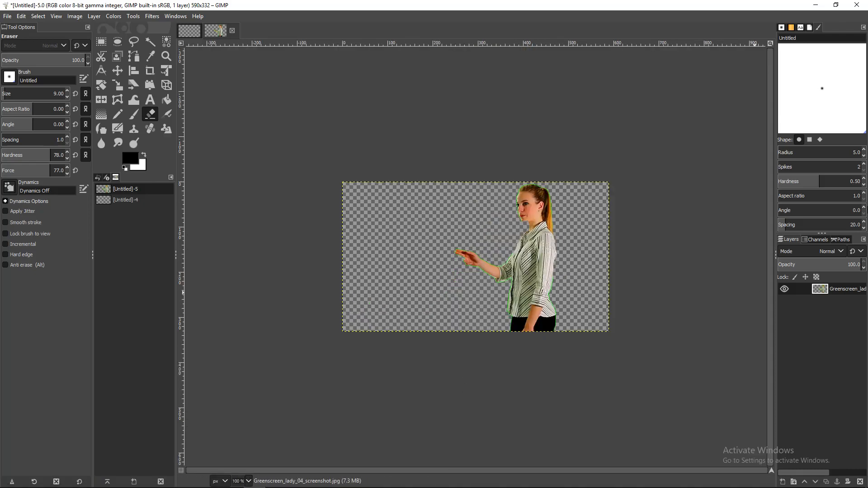
Step: Add London.jpg from the Downloads folder to the image as a new layer and place it beneath the woman's layer
left_click(77, 479)
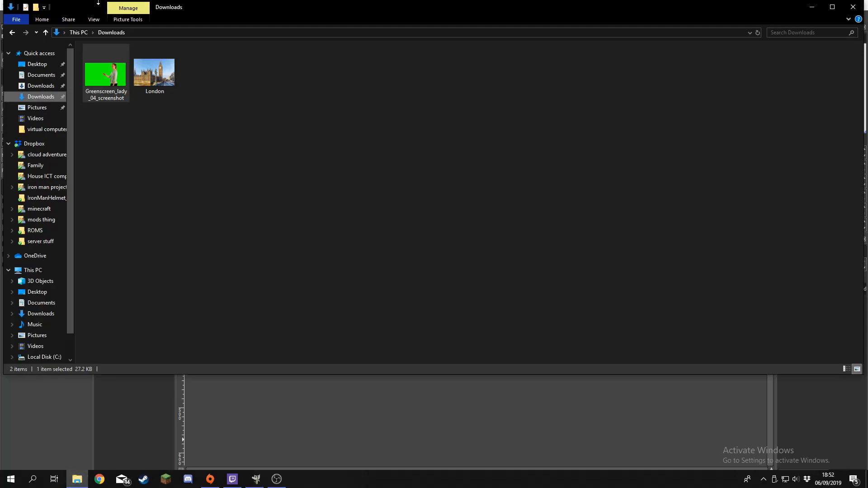
mouse_move(153, 86)
left_mouse_down()
mouse_move(354, 369)
mouse_move(370, 413)
left_mouse_up()
left_click_drag(517, 400, 561, 239)
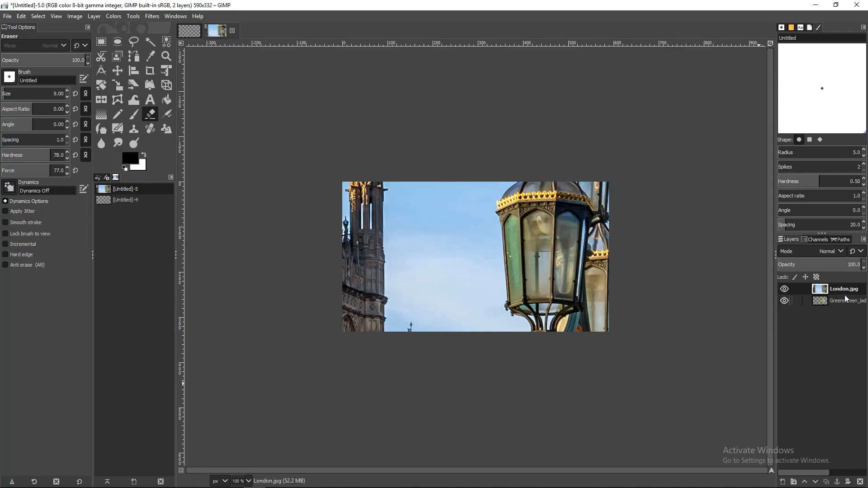
left_click_drag(842, 292, 848, 321)
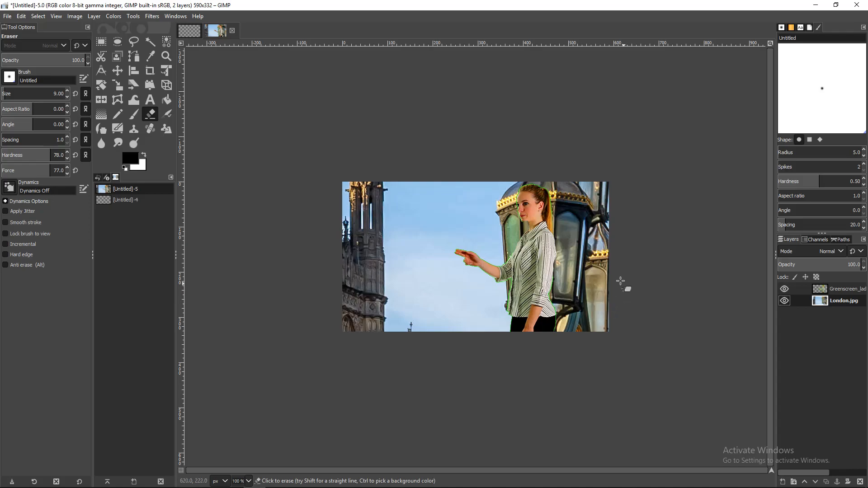
Step: Scale the London.jpg layer to a width of 1000 px, keeping its proportions
right_click(843, 301)
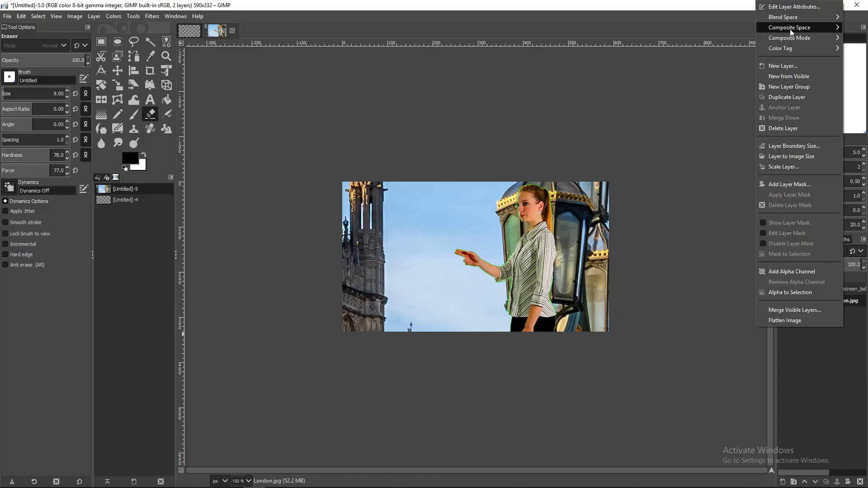
left_click(786, 168)
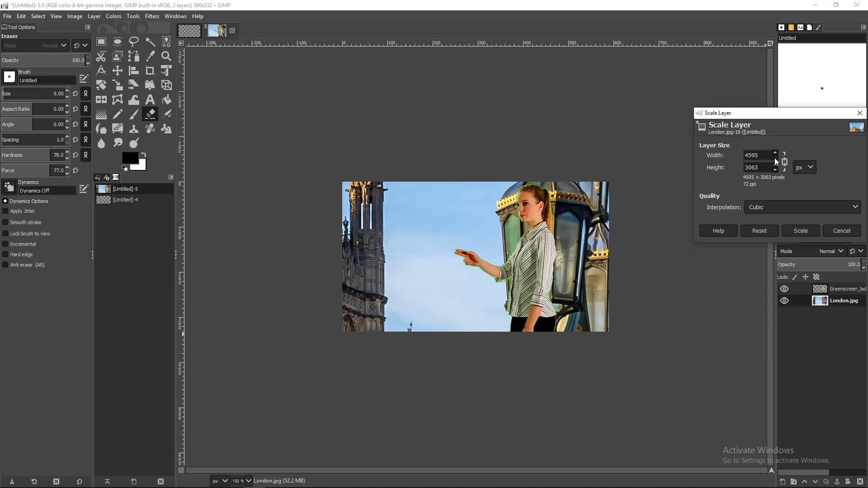
left_click(776, 158)
double_click(761, 155)
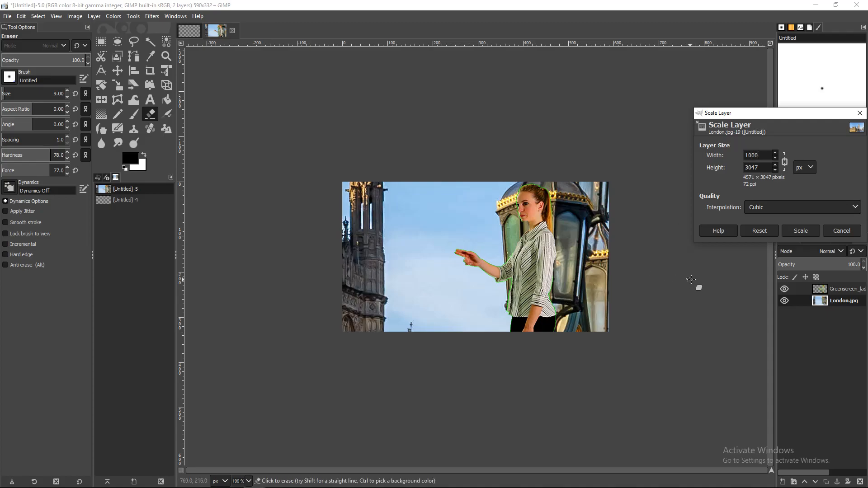
key("Return")
left_click(810, 228)
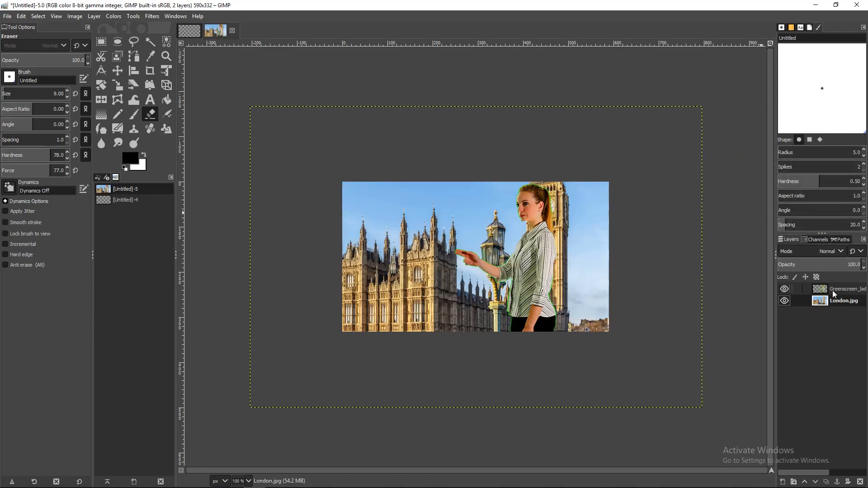
Step: Scale the London.jpg layer proportionally to about 500 px wide so the whole scene fits the canvas height
right_click(837, 302)
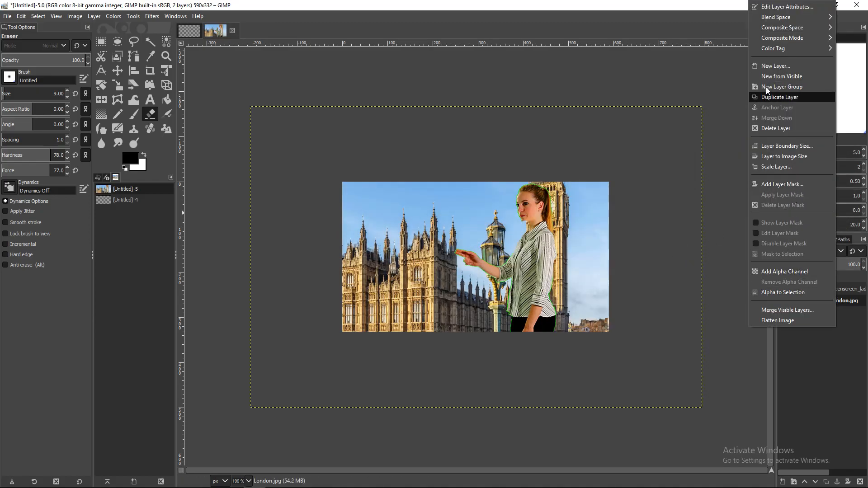
left_click(787, 167)
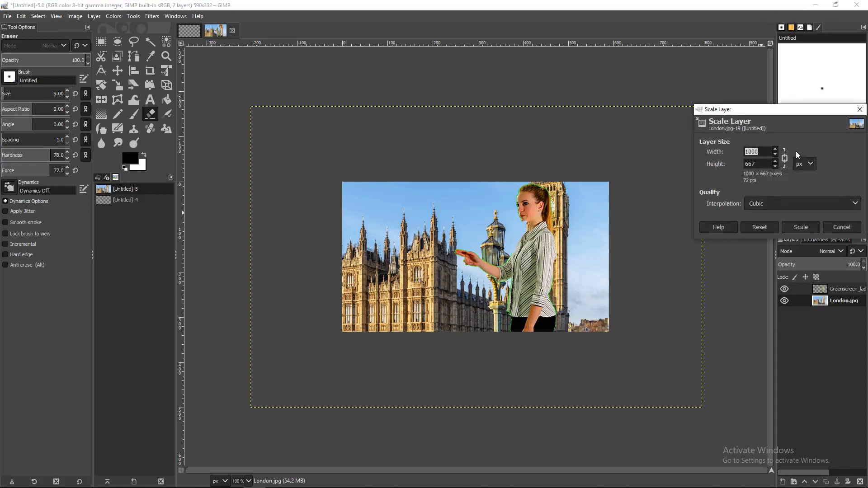
key("BackSpace")
type("00")
left_click(796, 228)
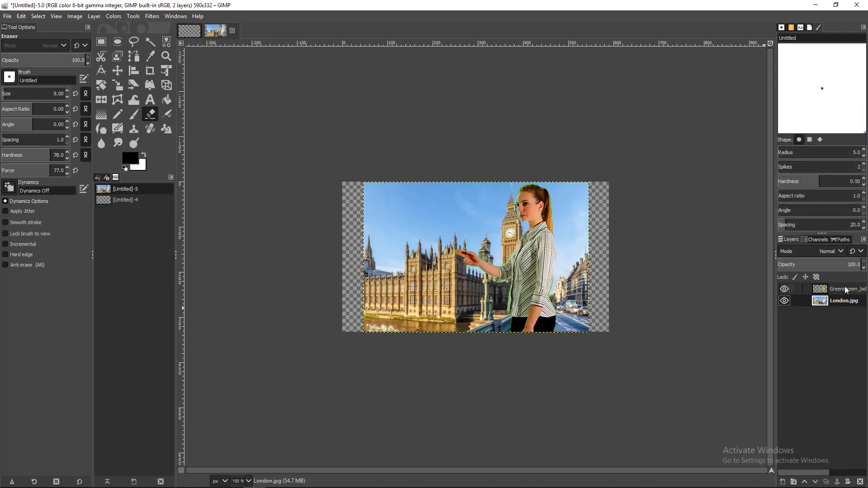
Step: Scale the woman's layer to 400 px wide and reposition it and the London background so she stands at the scene's lower-right edge
left_click(837, 283)
right_click(840, 286)
left_click(801, 168)
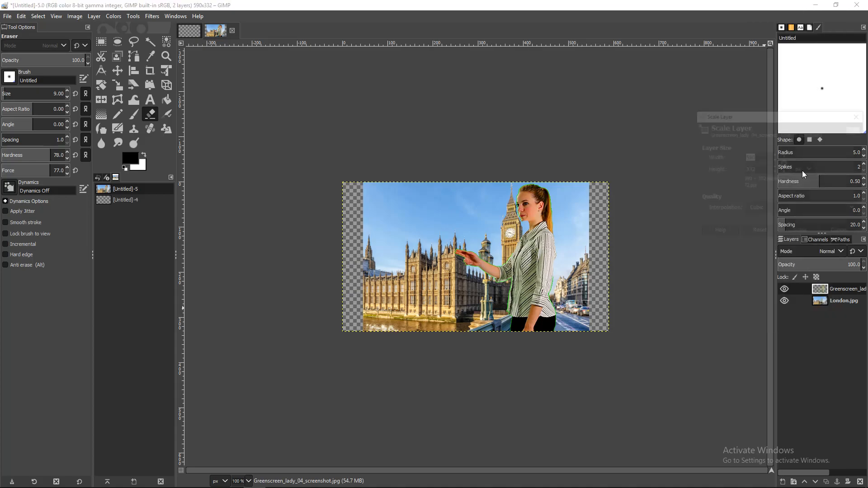
left_click(775, 159)
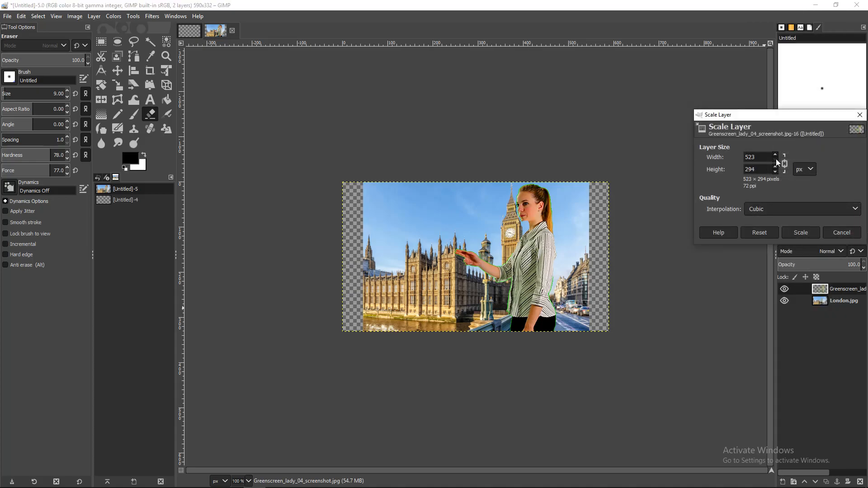
key("BackSpace")
key("BackSpace")
type("400")
left_click(801, 232)
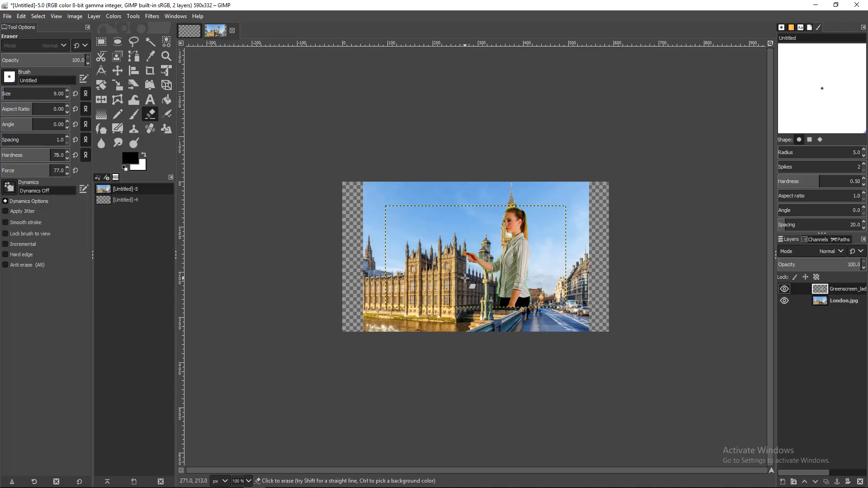
left_click(118, 72)
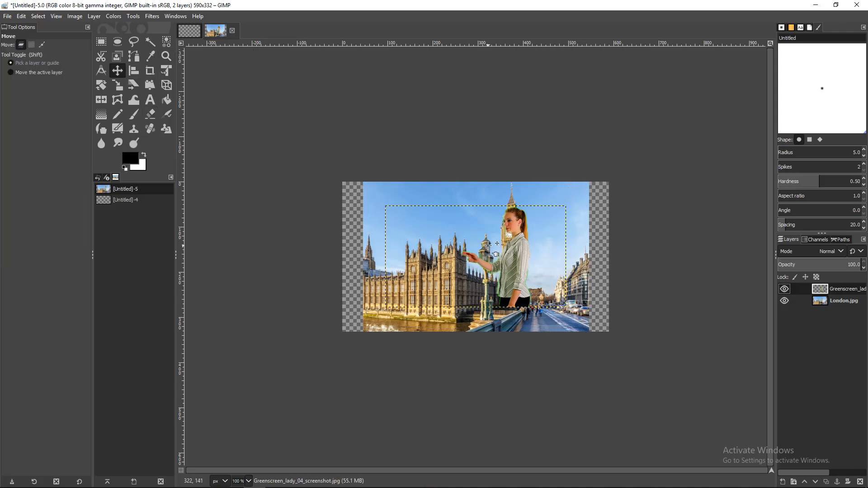
left_click_drag(488, 247, 559, 289)
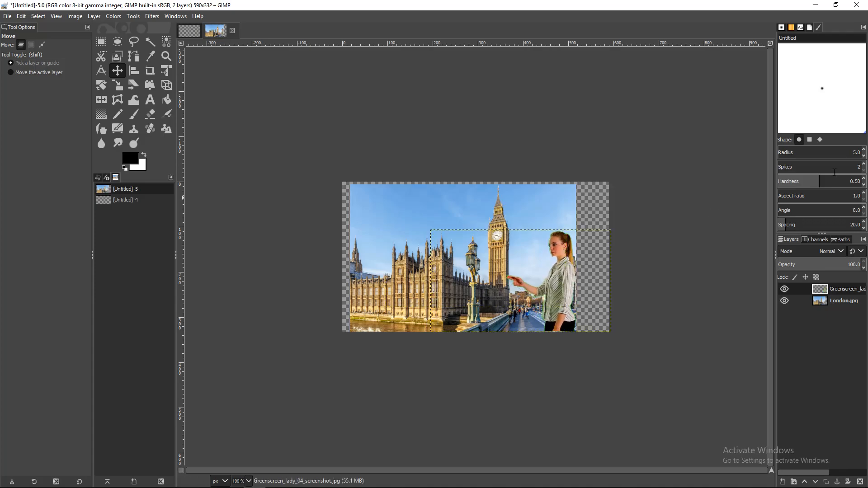
Step: Scale the woman's layer proportionally to about 355 px wide and move her down to the image's bottom edge
right_click(855, 290)
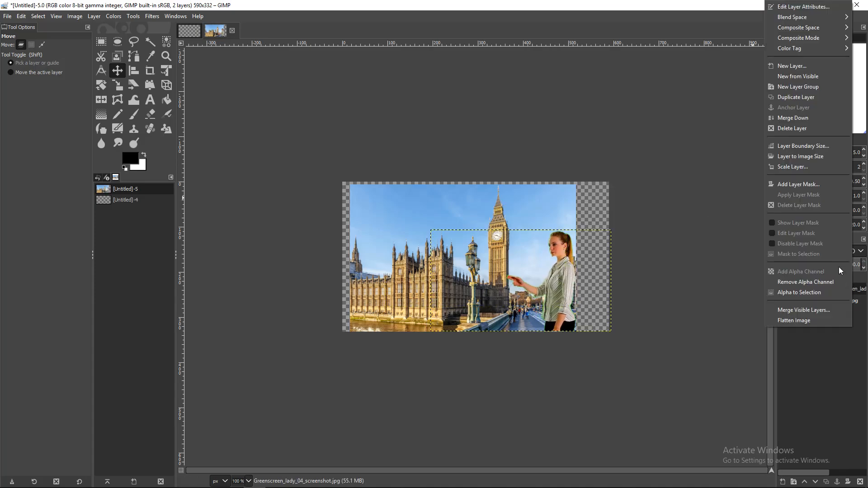
left_click(798, 167)
type("332")
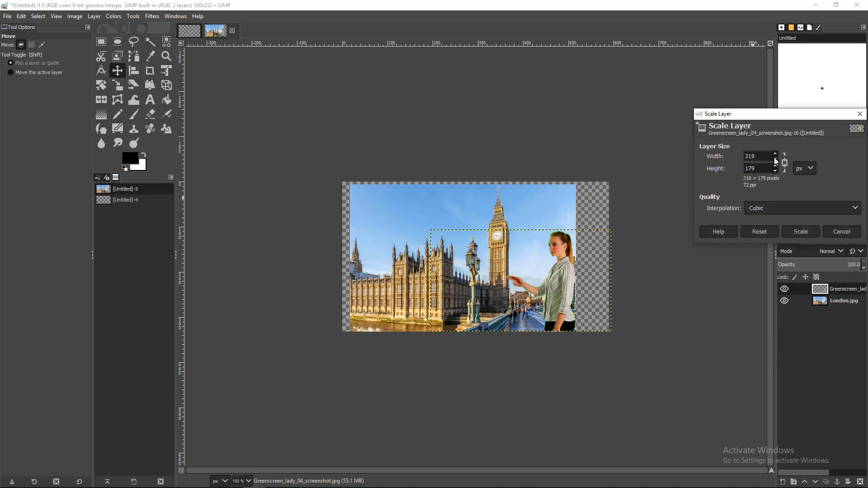
left_click(775, 154)
key("BackSpace")
key("BackSpace")
left_click(797, 231)
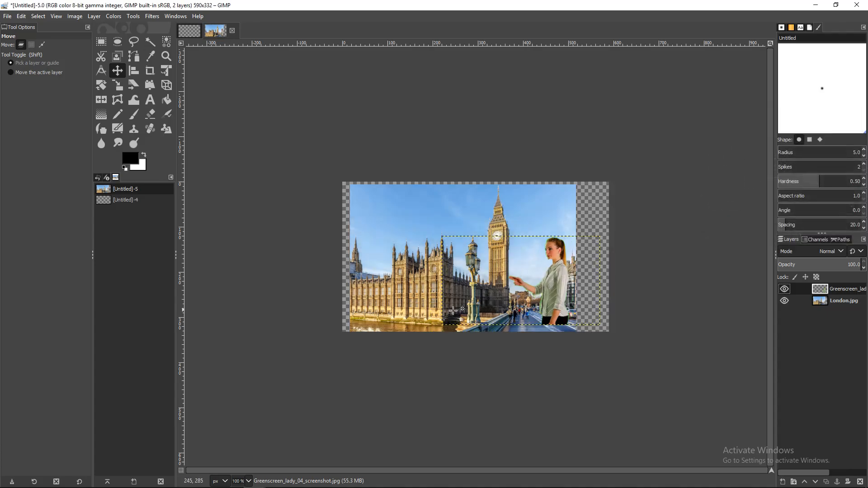
left_click_drag(435, 310, 438, 315)
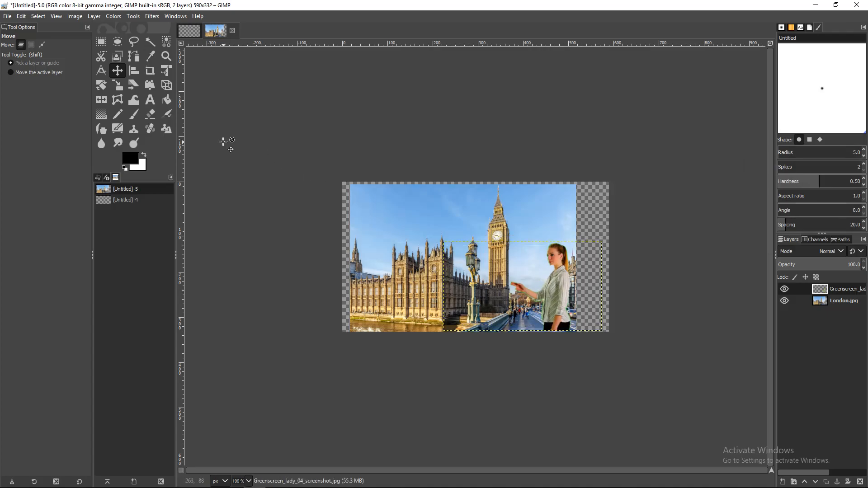
Step: Start exporting the image to the Downloads folder under the file name test.jpg
left_click(8, 17)
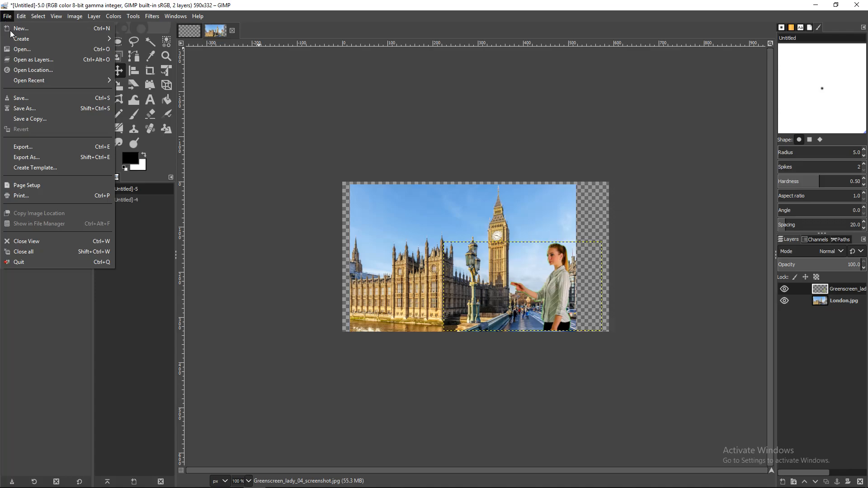
left_click(38, 158)
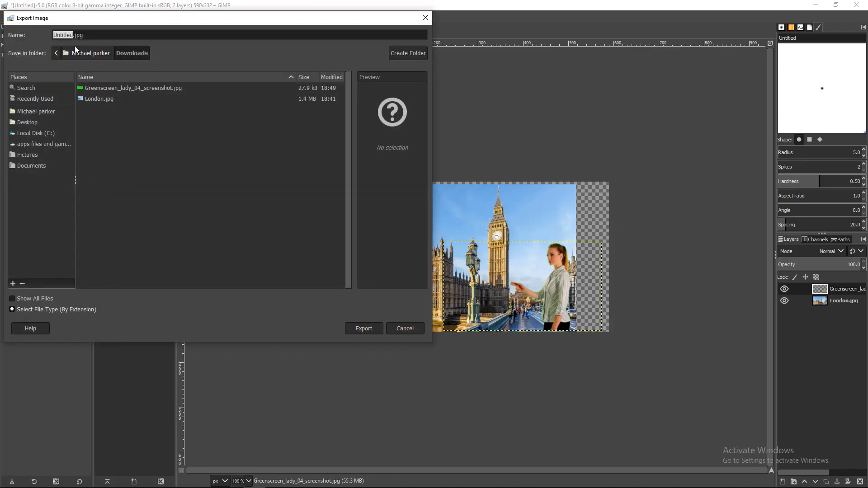
key("BackSpace")
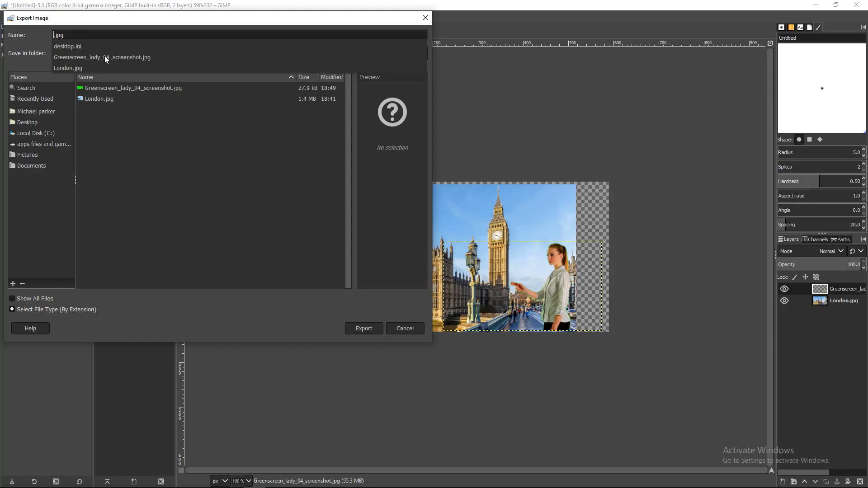
type("person")
key("BackSpace")
key("BackSpace")
key("BackSpace")
key("BackSpace")
key("BackSpace")
key("BackSpace")
key("BackSpace")
type("tut")
key("BackSpace")
key("BackSpace")
key("BackSpace")
type("test")
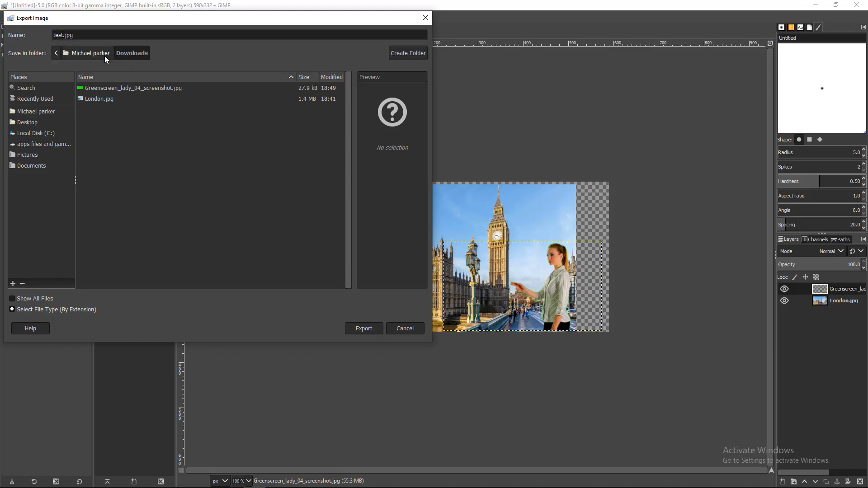
Step: Export the picture as JPEG with the preset quality and advanced options, and dismiss the mail notification
left_click(368, 327)
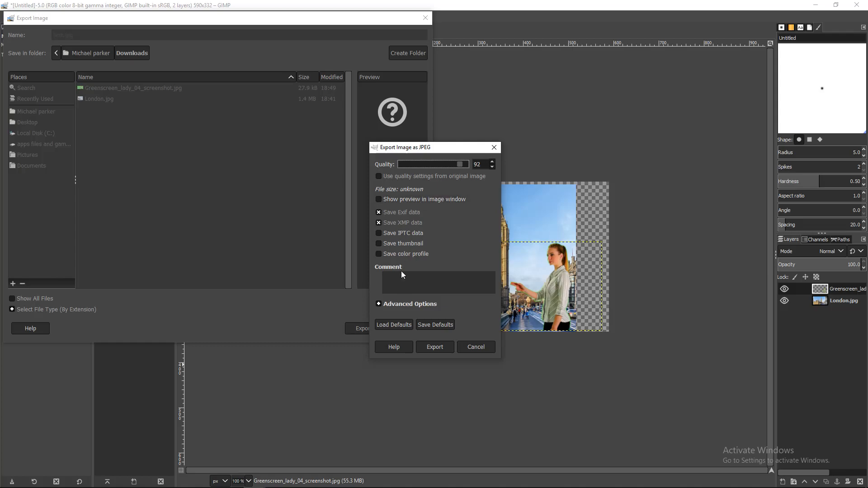
left_click(389, 305)
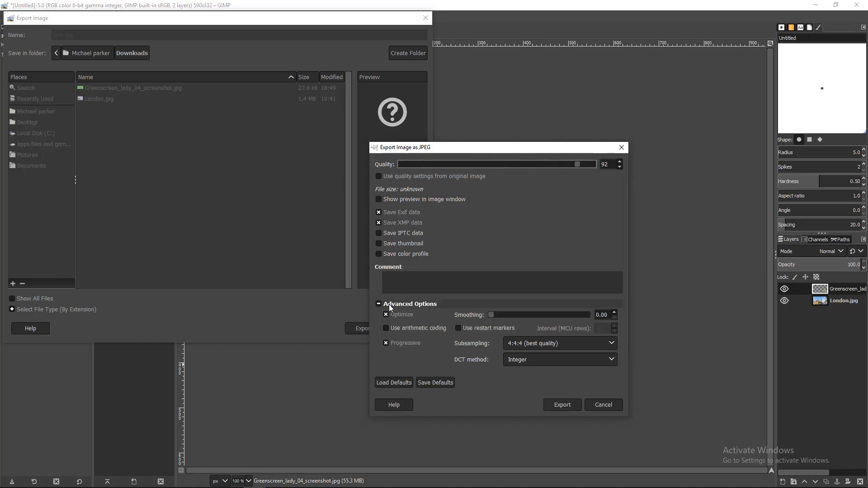
left_click(417, 305)
left_click(440, 349)
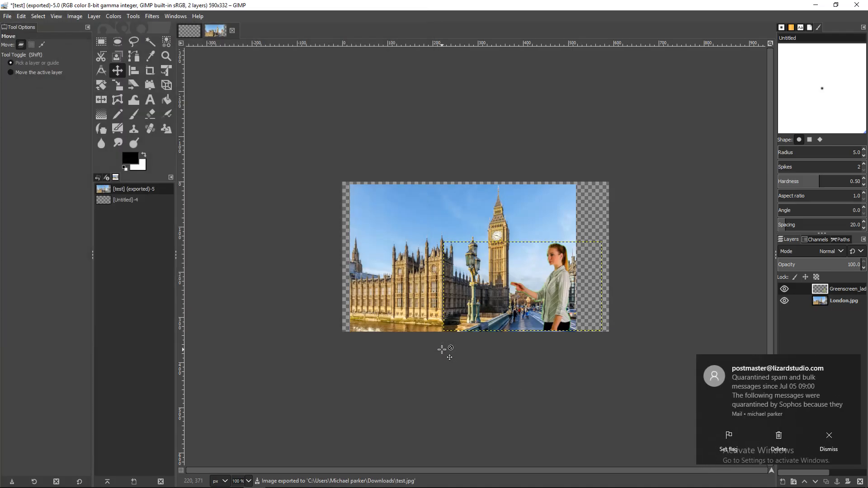
left_click(829, 440)
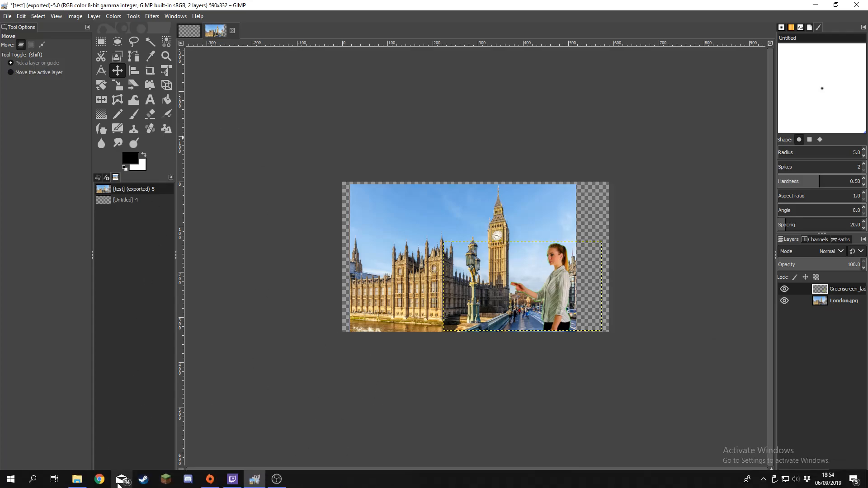
Step: Open the exported test.jpg in Photos, crop away the white borders around the London scene and save the cropped picture
left_click(77, 480)
double_click(197, 75)
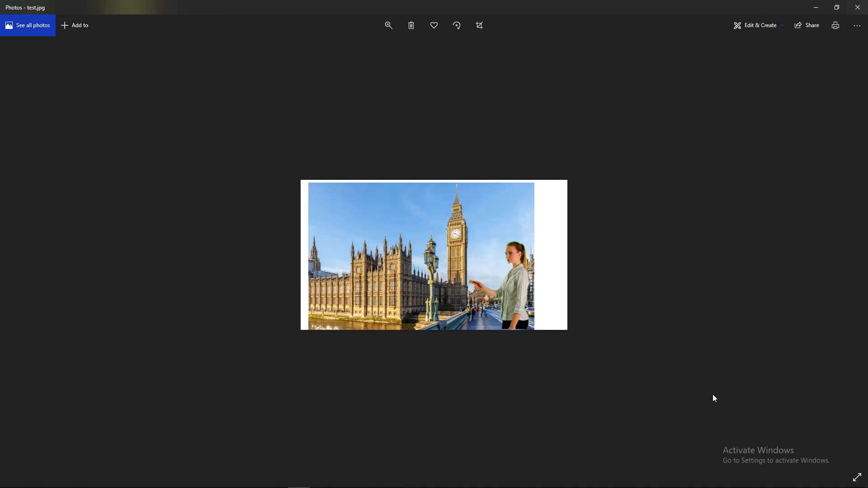
left_click(483, 23)
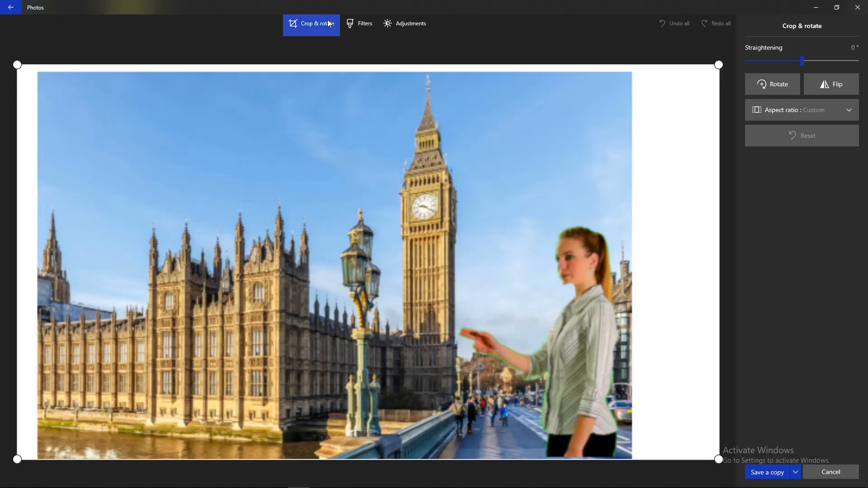
left_click_drag(674, 89, 618, 78)
left_click_drag(32, 40, 62, 40)
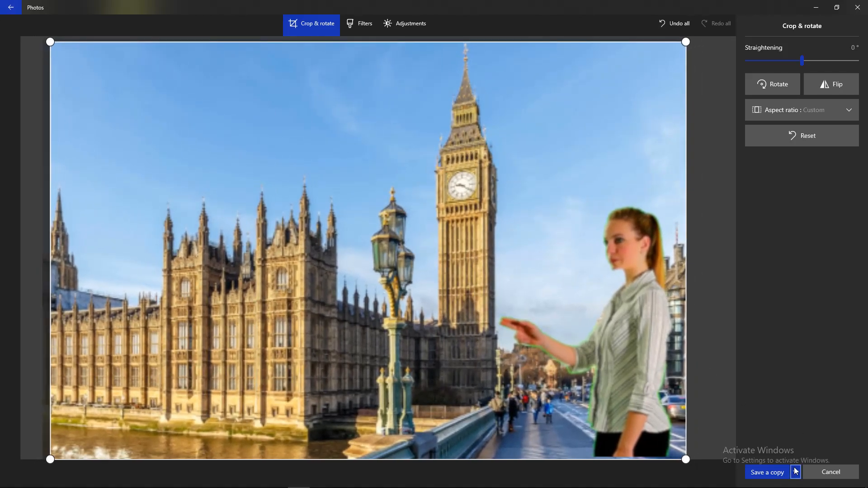
left_click(778, 472)
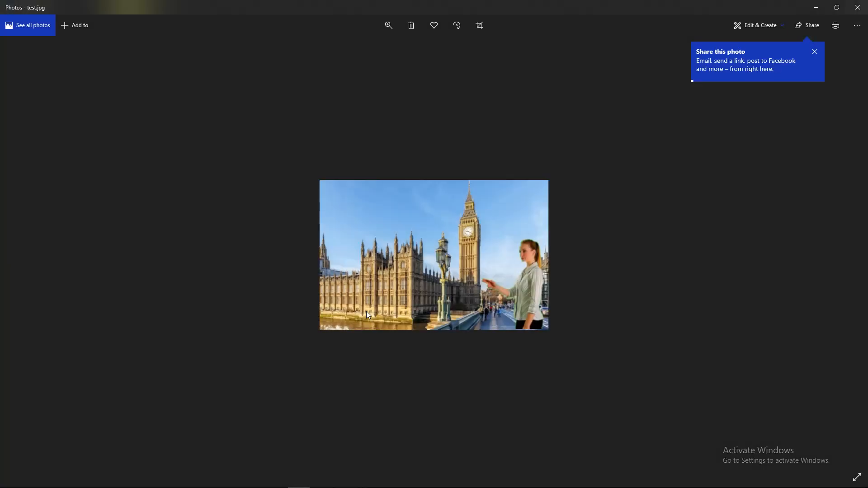